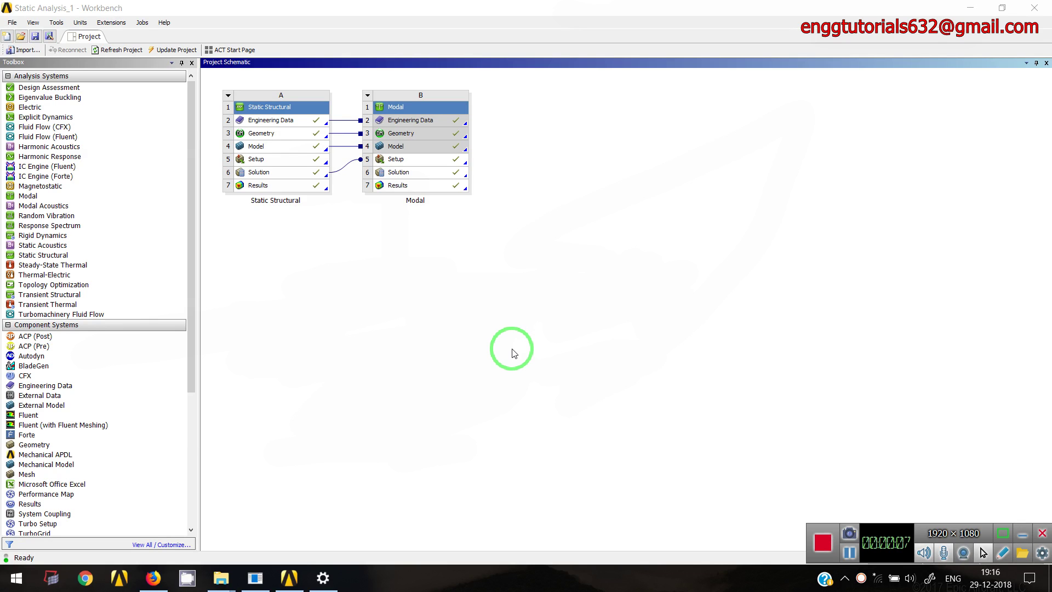
Show PowerPoint's 'How to Save your Project and Archive(Compress)' title slide over Workbench
left_click(256, 587)
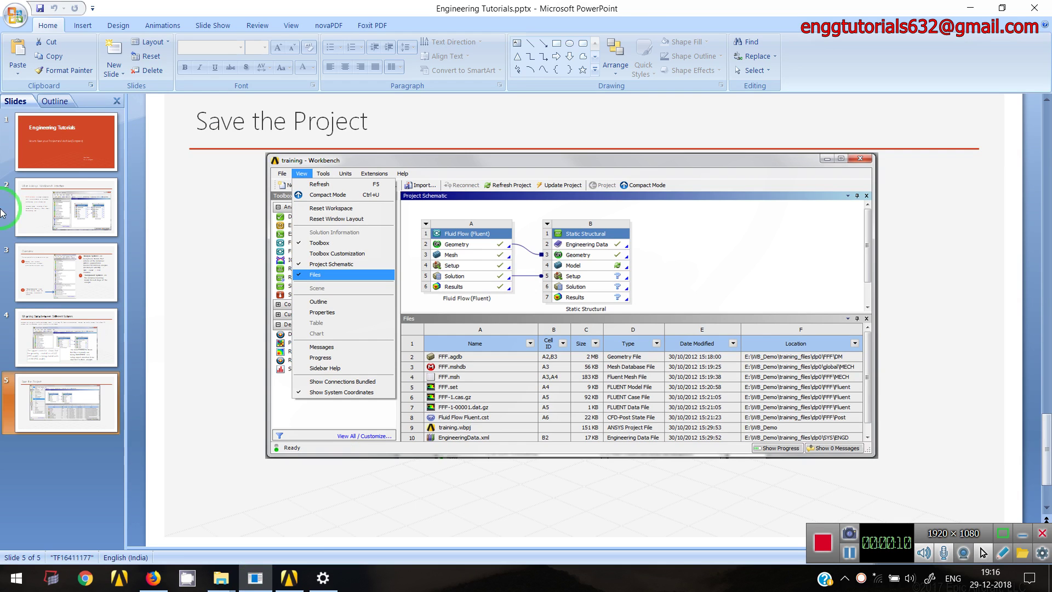
left_click(75, 148)
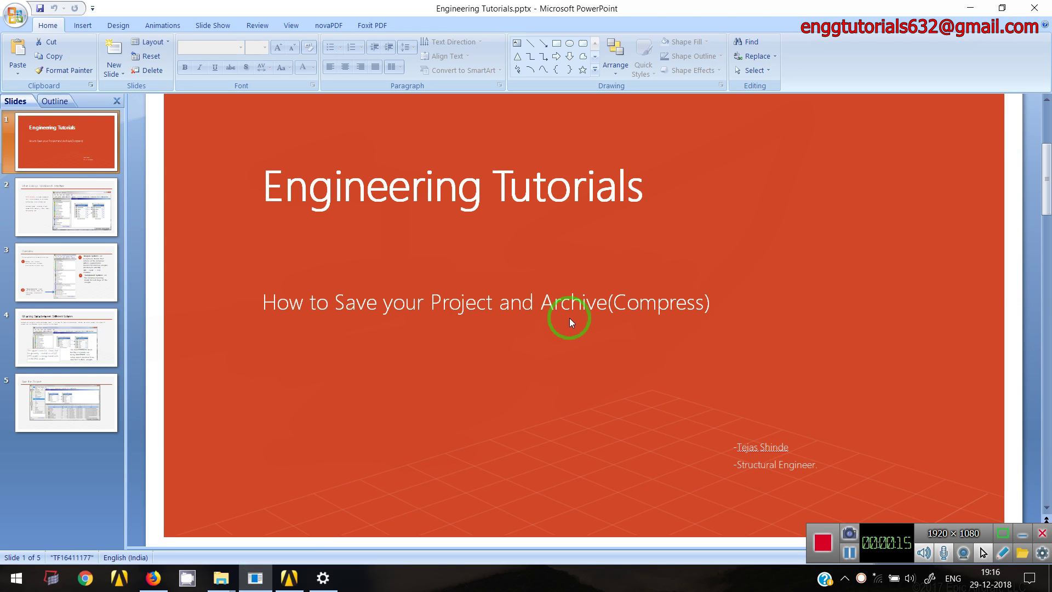
left_click(969, 8)
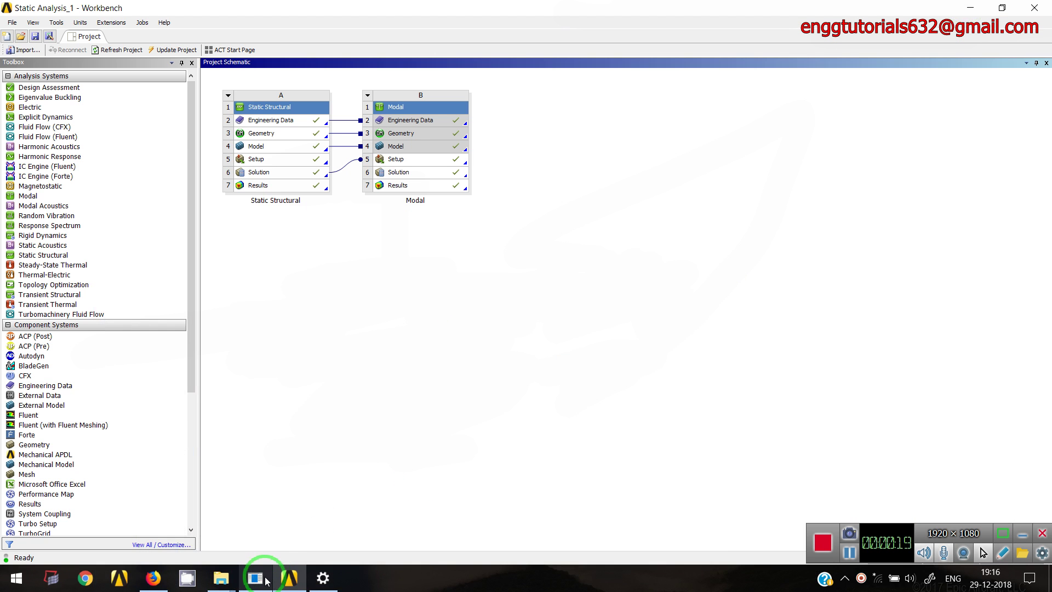
left_click(255, 579)
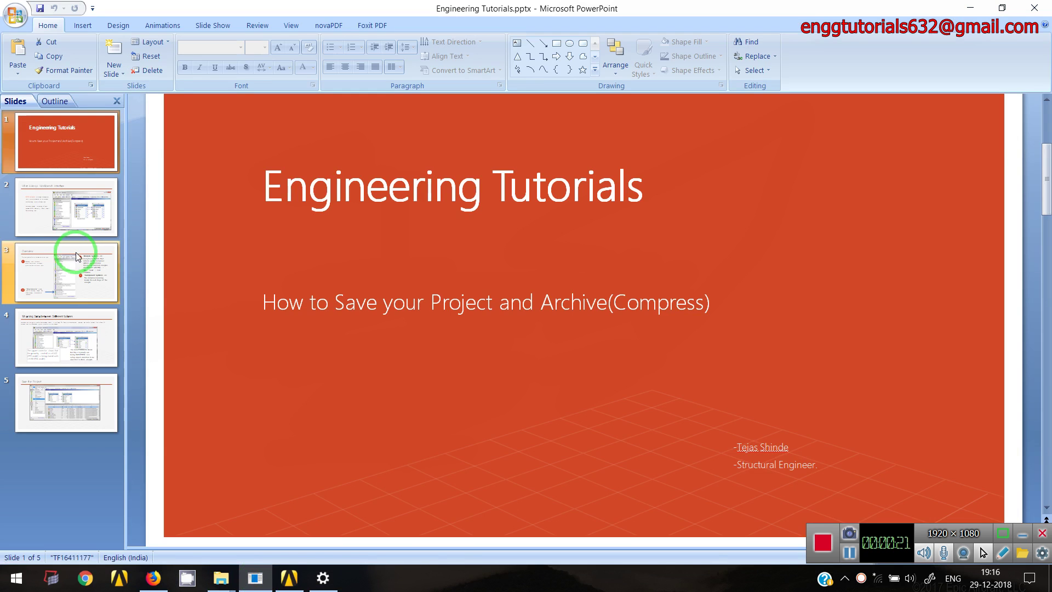
View the Workbench interface slide, then move to slide 5, 'Save the Project'
left_click(86, 225)
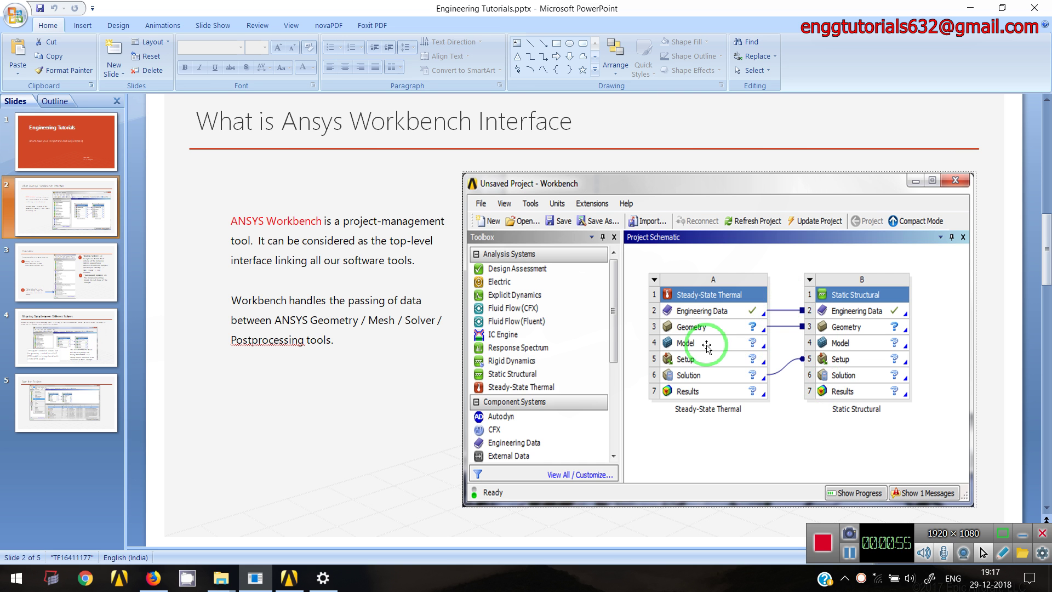
left_click(63, 412)
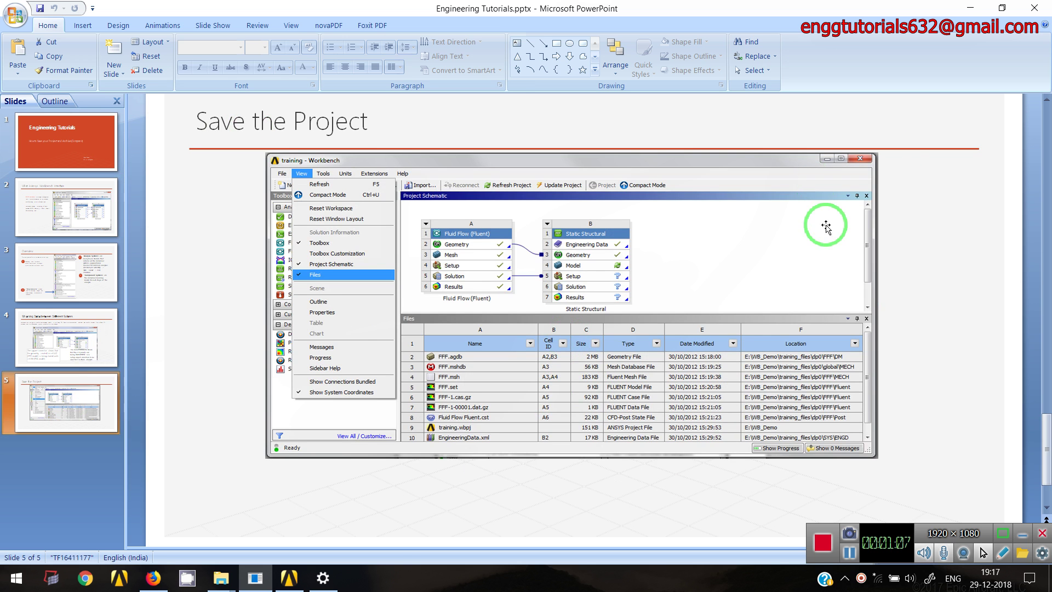
Minimize PowerPoint and save the Static Analysis_1 project in Workbench
left_click(973, 9)
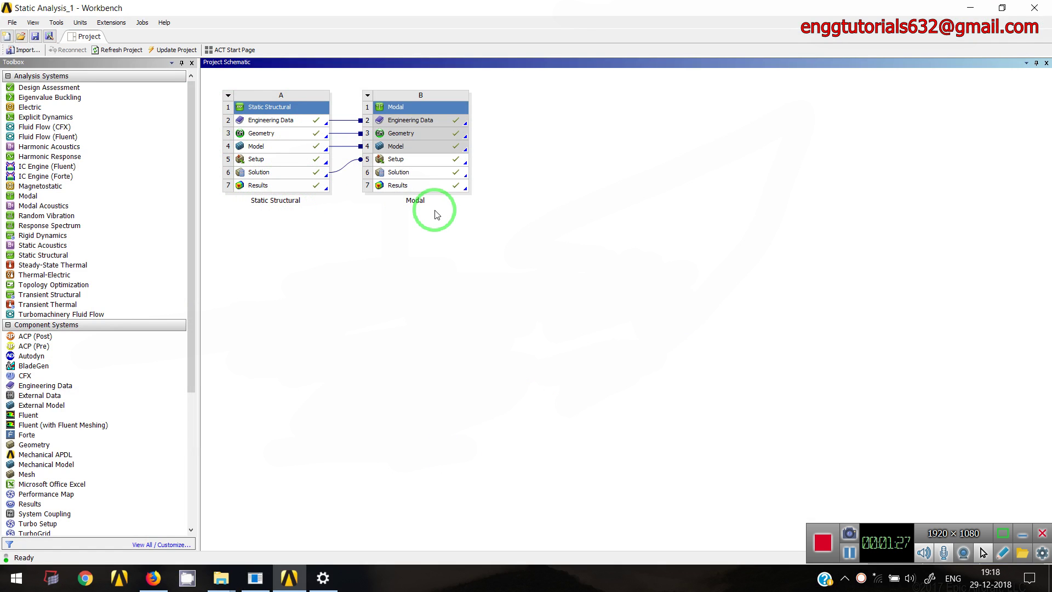
left_click(35, 36)
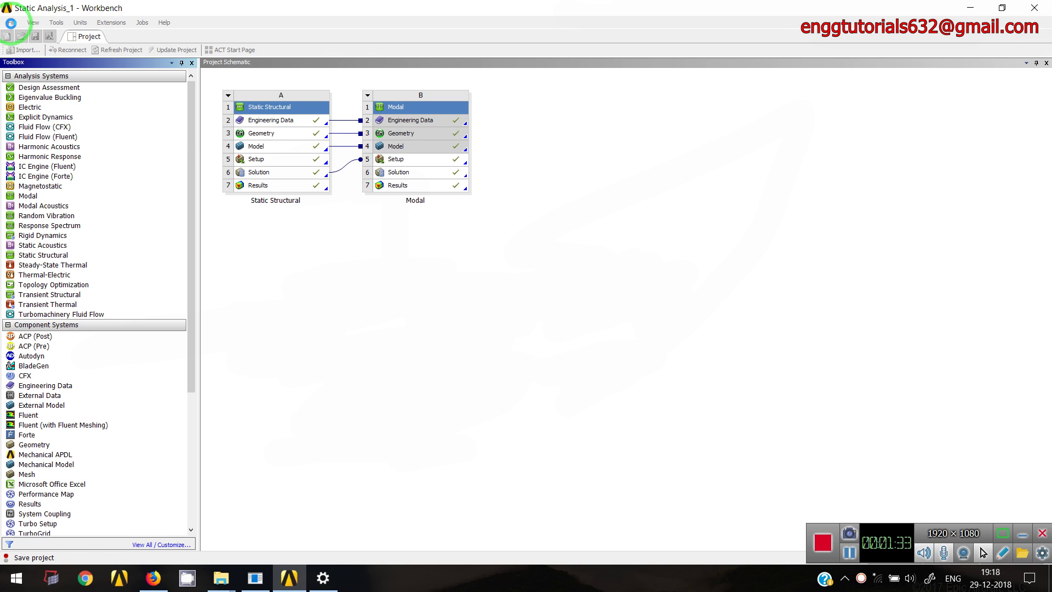
Save the project as Static Analysis.wbpj with File > Save As, overwriting the existing file
left_click(12, 23)
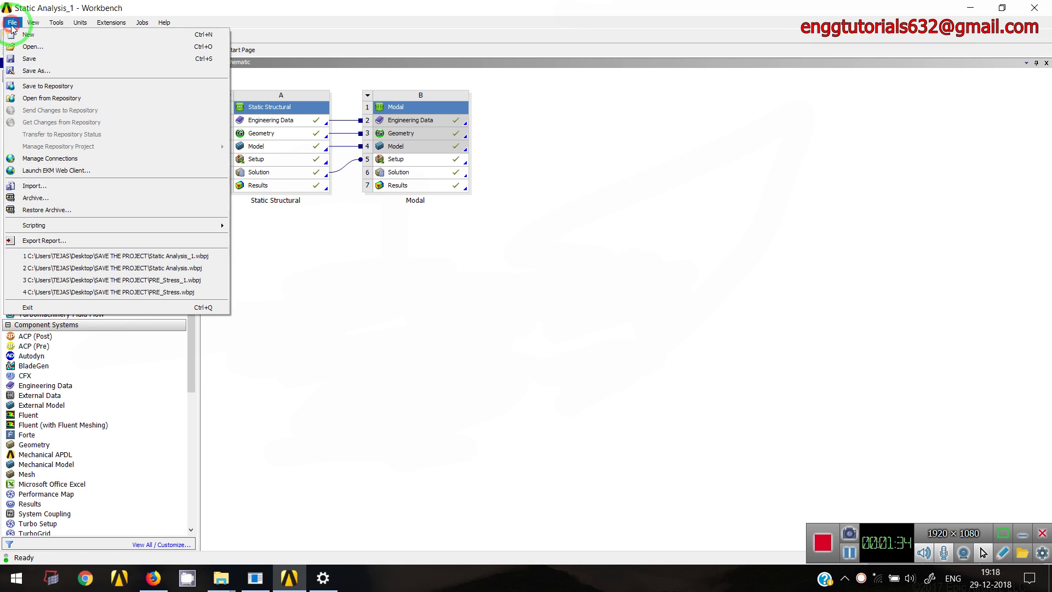
left_click(72, 75)
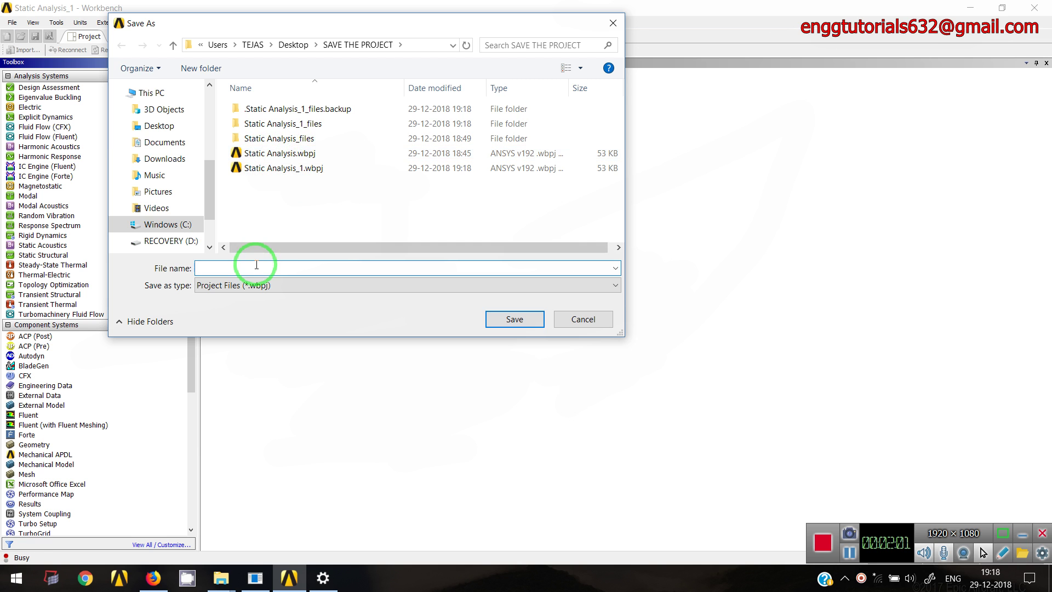
left_click(277, 168)
left_click(276, 153)
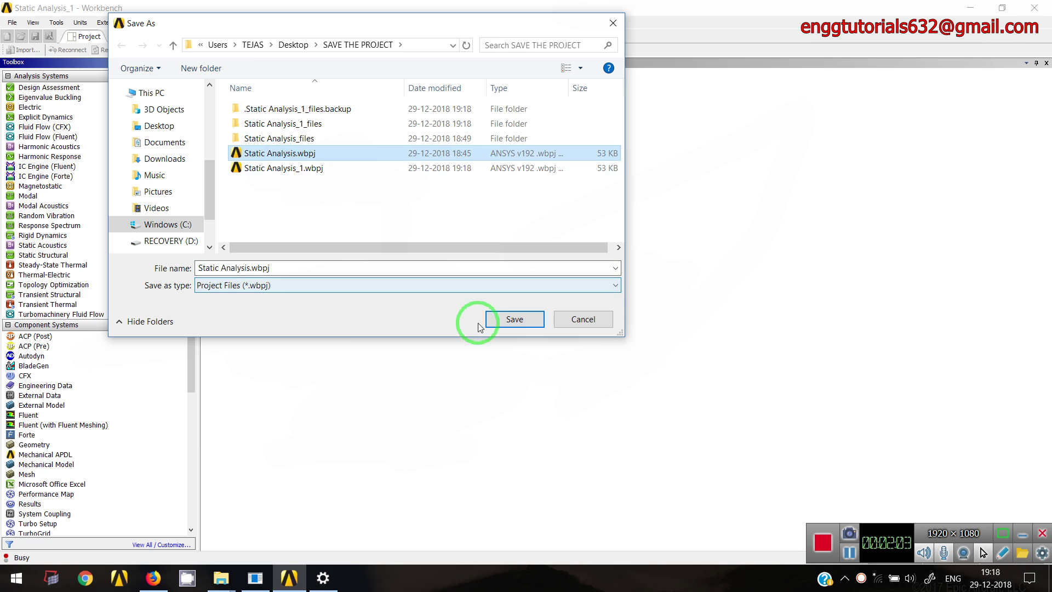
left_click(497, 324)
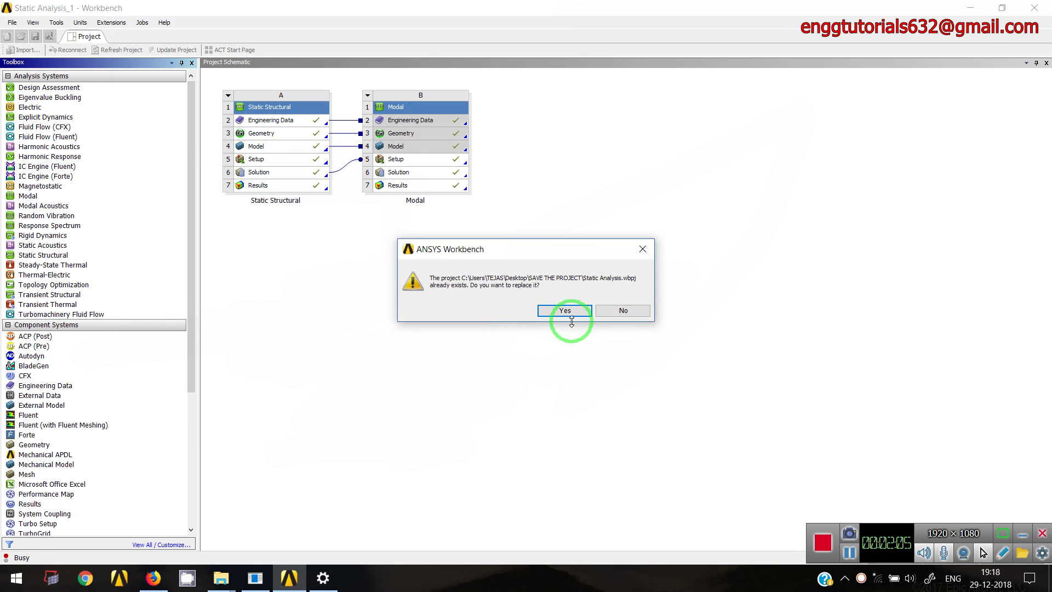
left_click(565, 310)
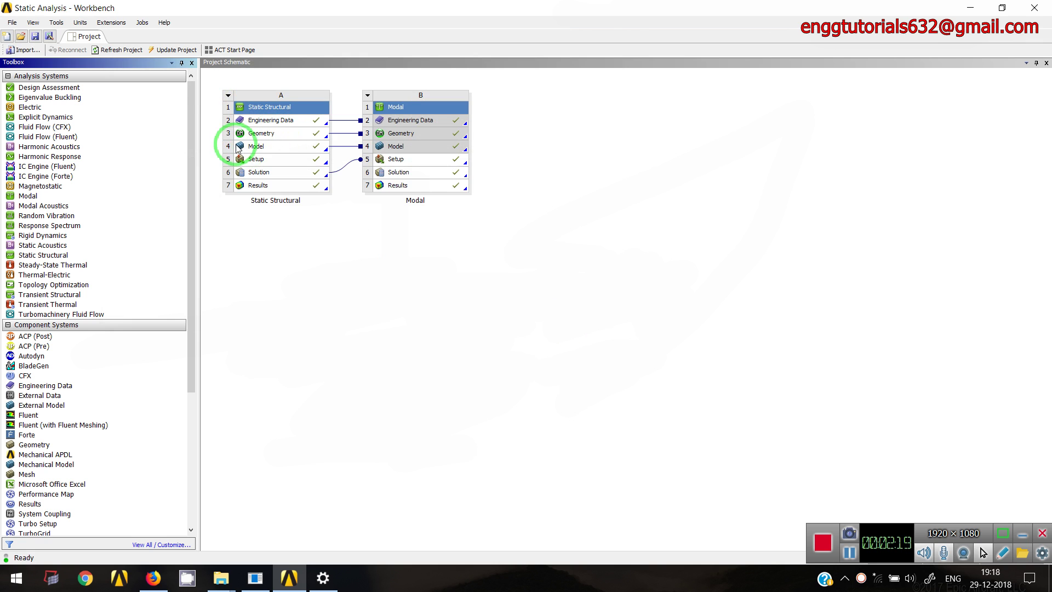
Display the Files panel from View > Files and scroll through the project's listed files
left_click(33, 24)
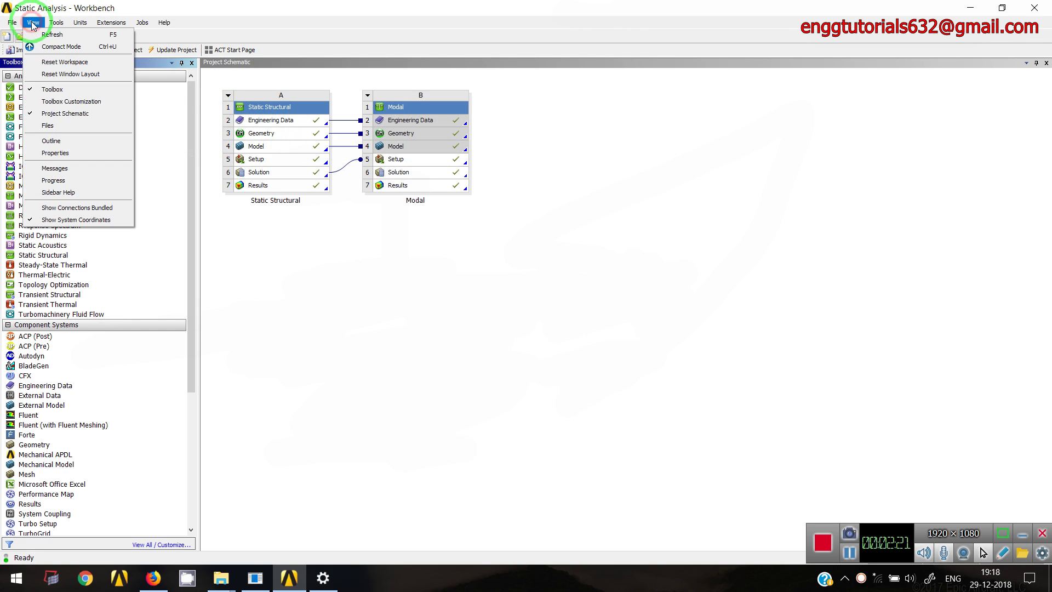
left_click(53, 128)
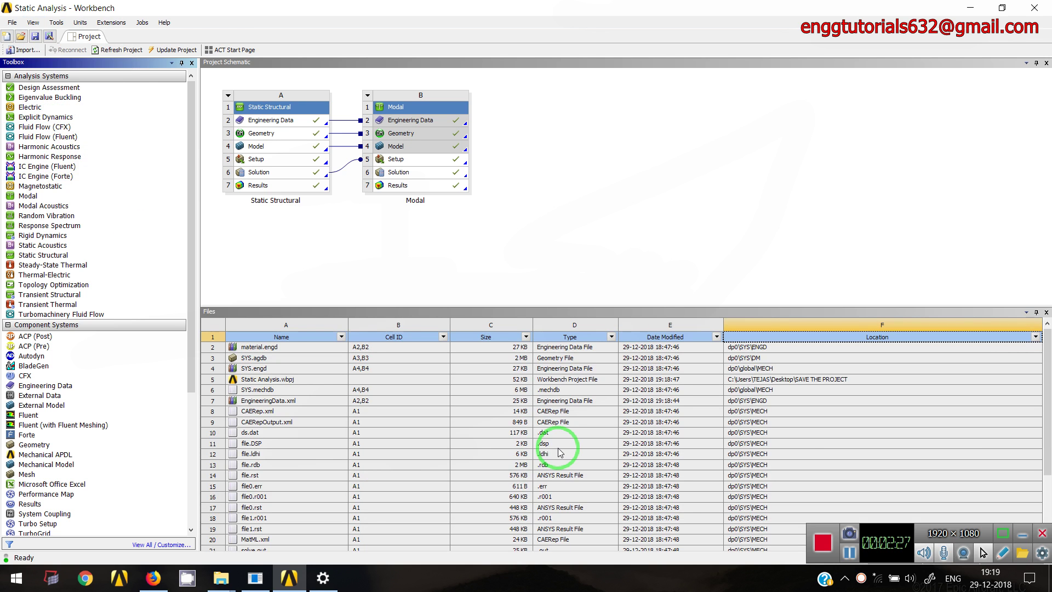
scroll(476, 515, "down", 1)
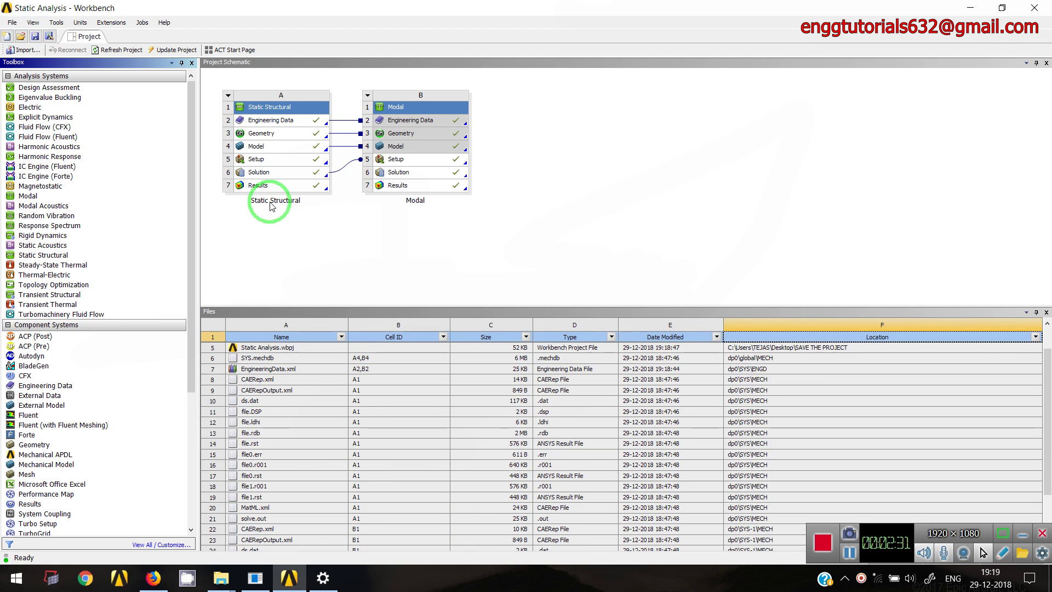
scroll(352, 401, "down", 2)
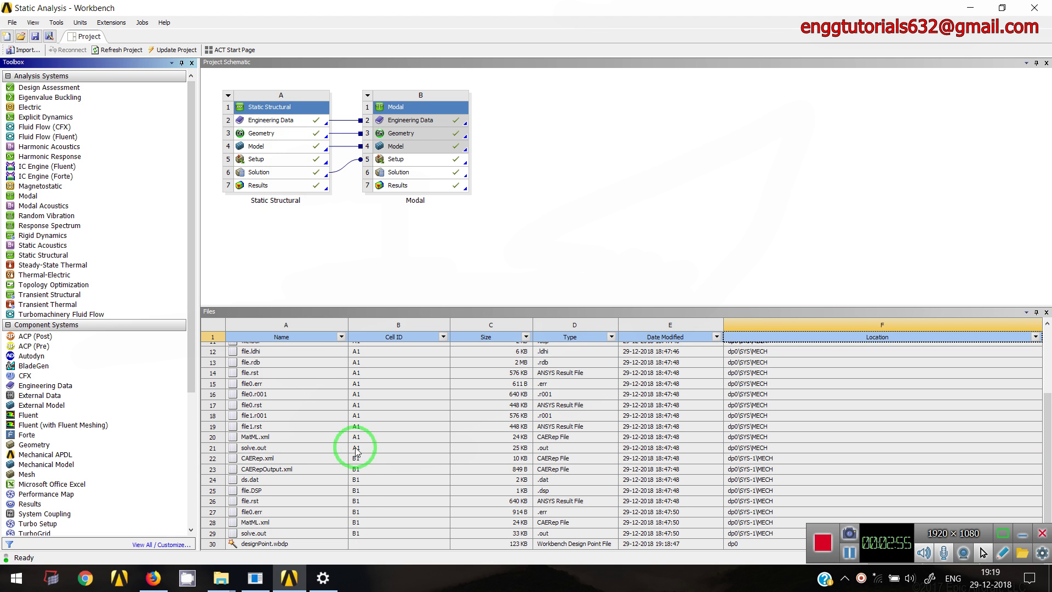
scroll(359, 478, "up", 3)
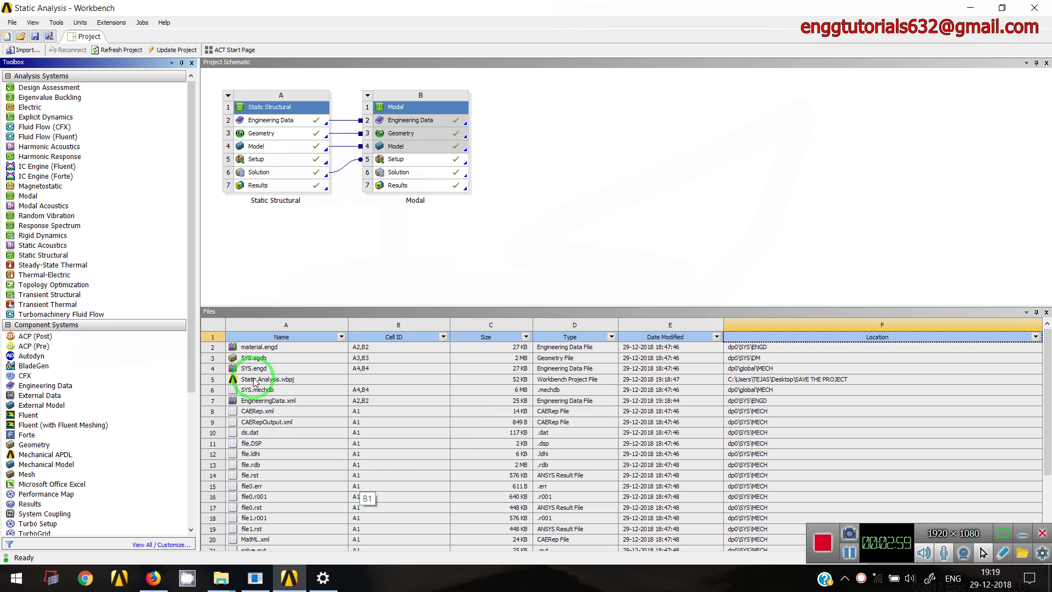
left_click(233, 578)
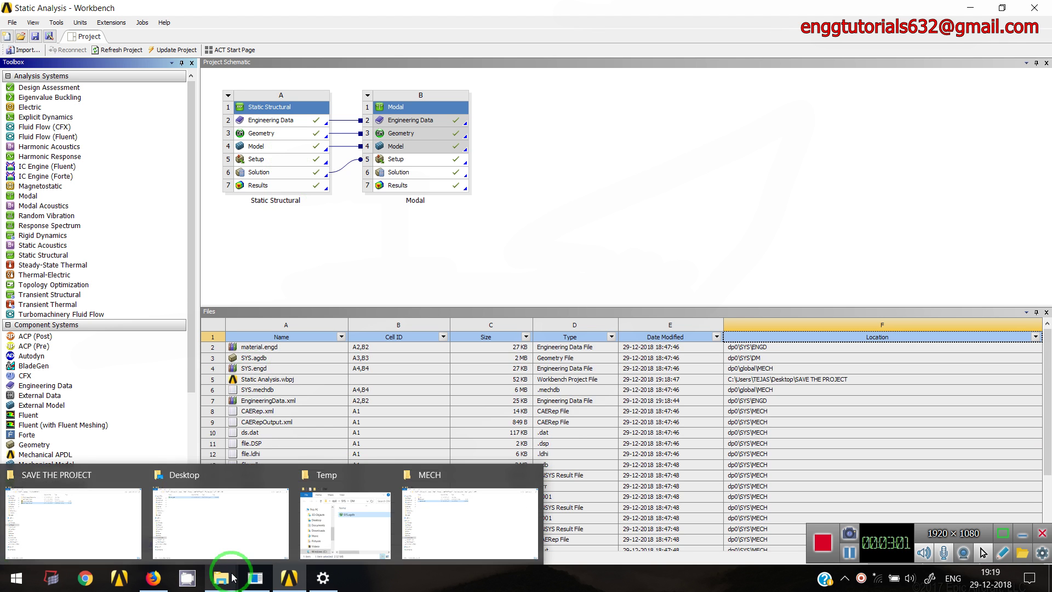
left_click(38, 18)
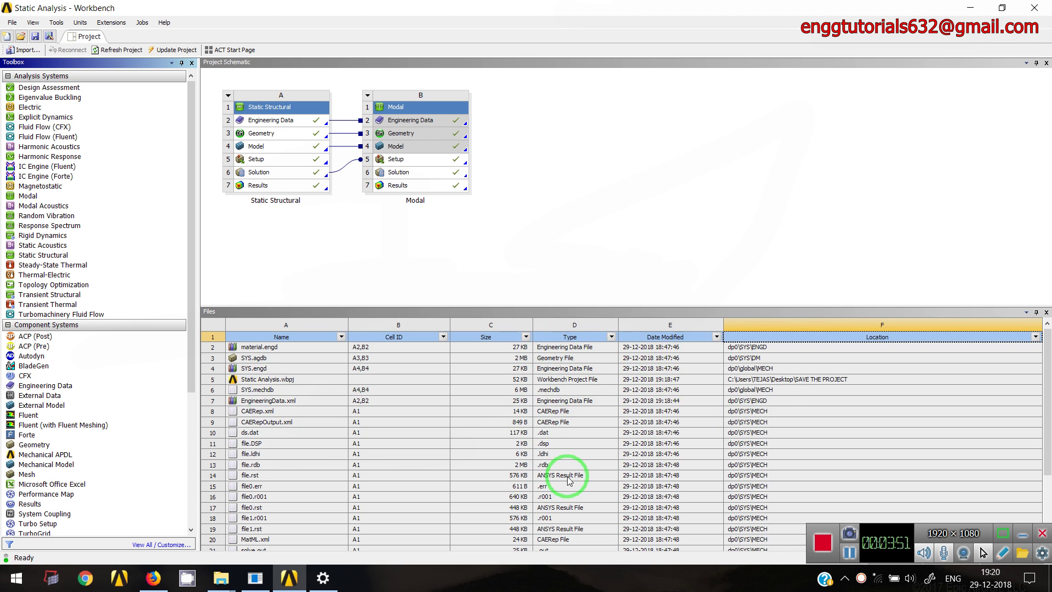
left_click(556, 390)
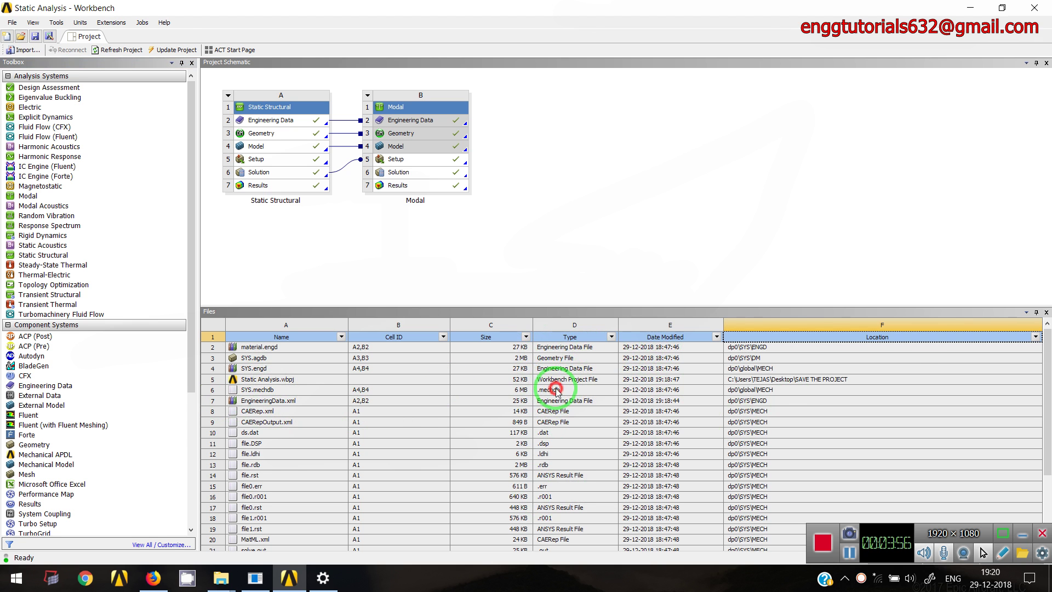
left_click(746, 389)
Open the MECH folder containing SYS.mechdb and maximize its window
right_click(748, 391)
left_click(763, 399)
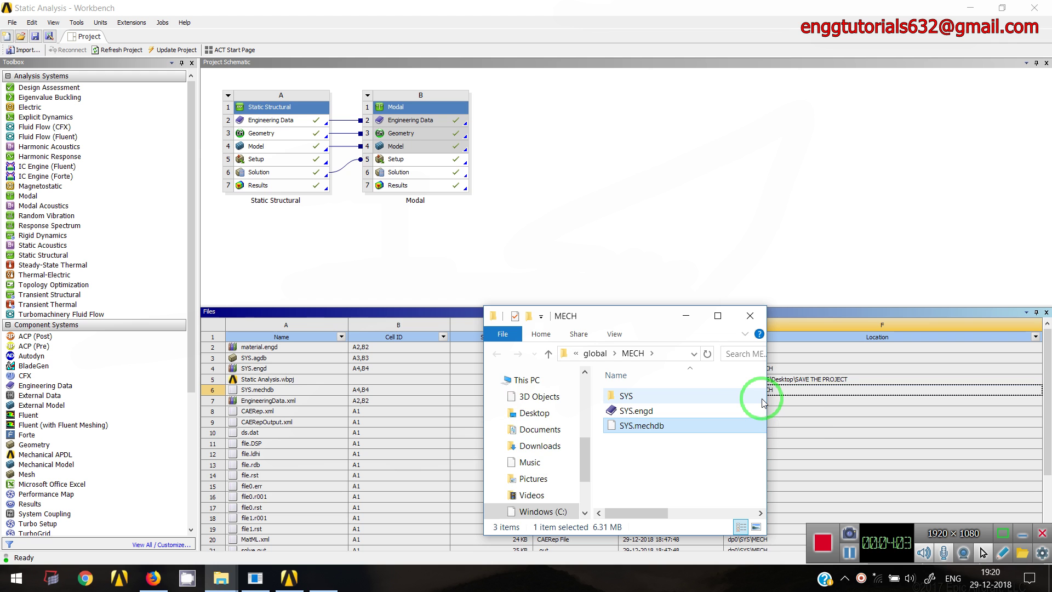
left_click(718, 316)
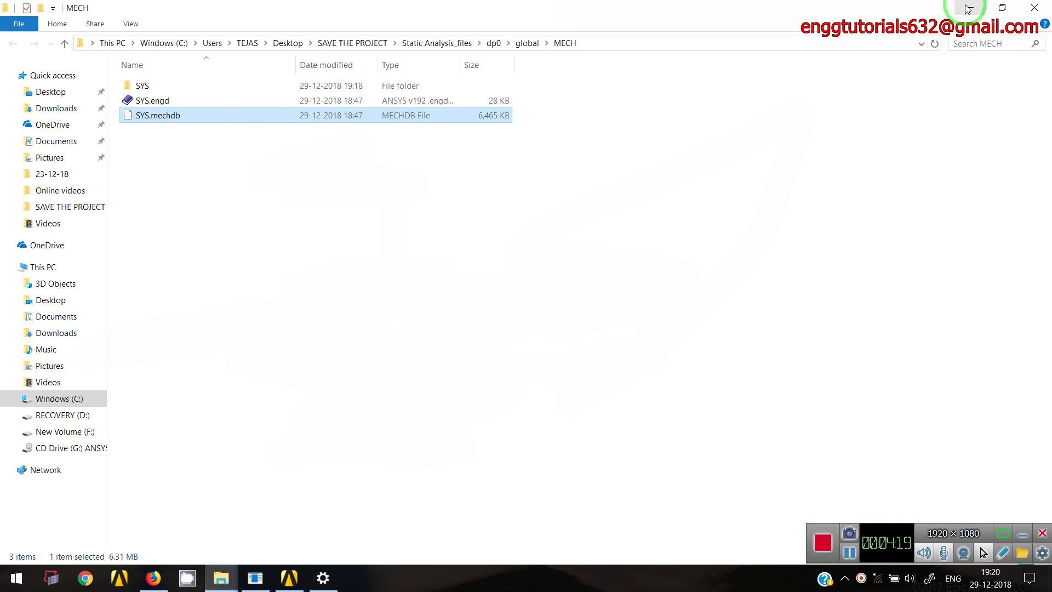
Browse into the Static Analysis_files folder, then minimize Explorer
left_click(352, 42)
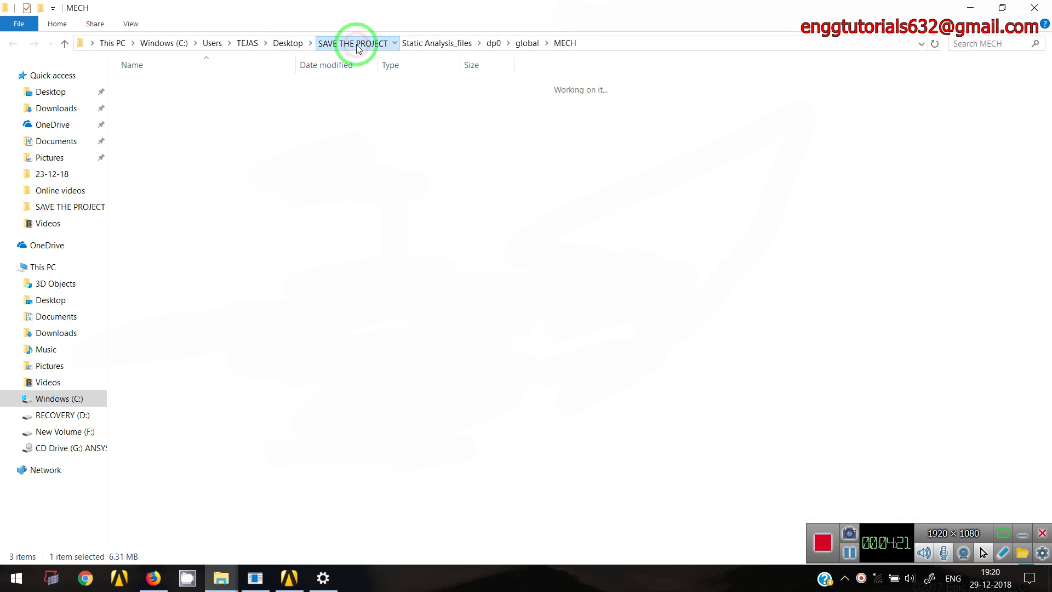
double_click(213, 120)
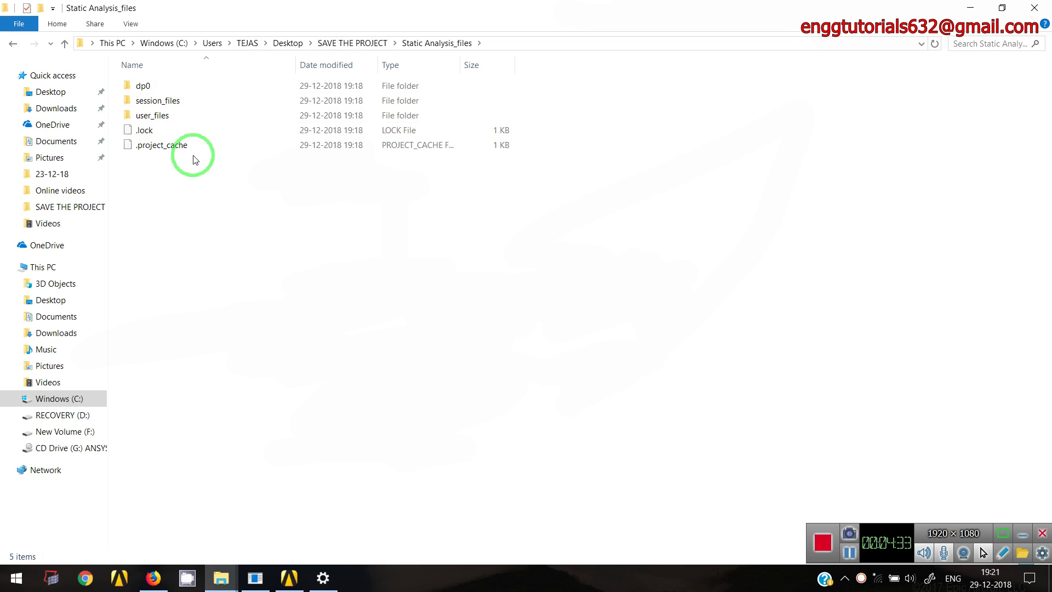
left_click(964, 9)
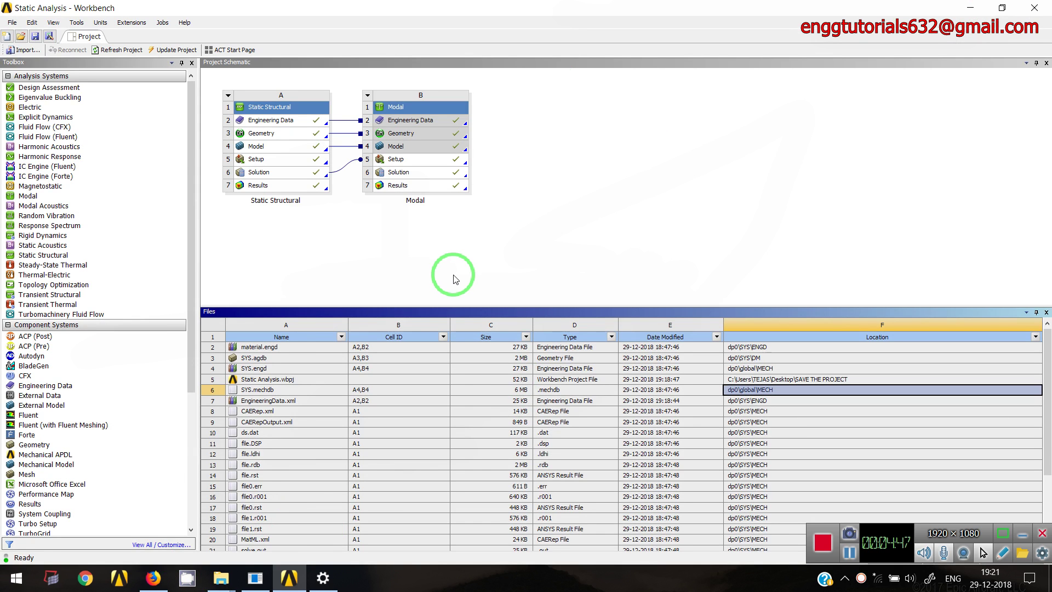
Check the Static Analysis_files folder's Properties (15.1 MB), then minimize Explorer
left_click(221, 578)
left_click(93, 526)
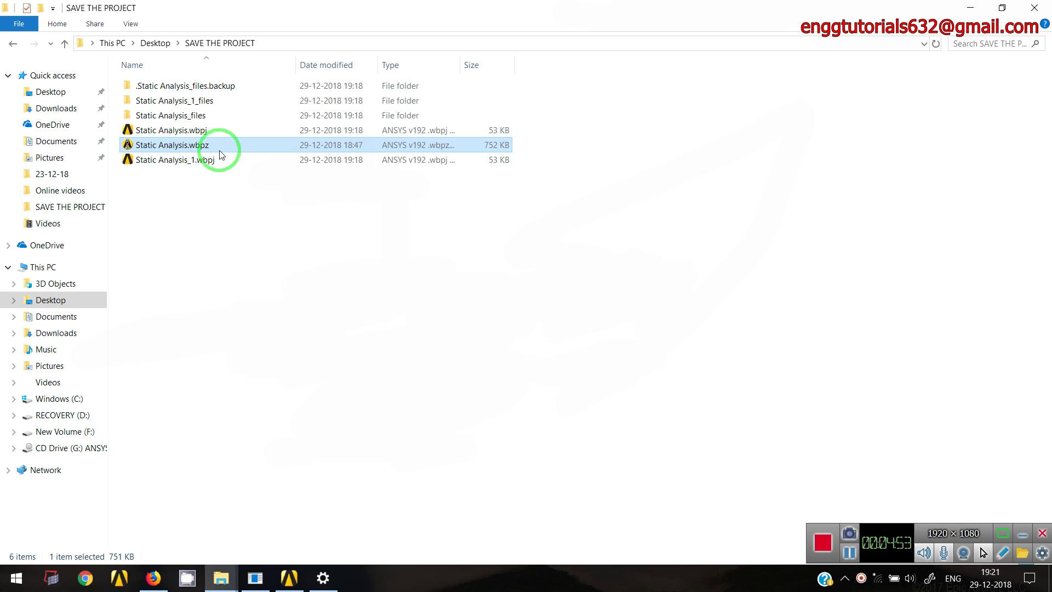
left_click(207, 163)
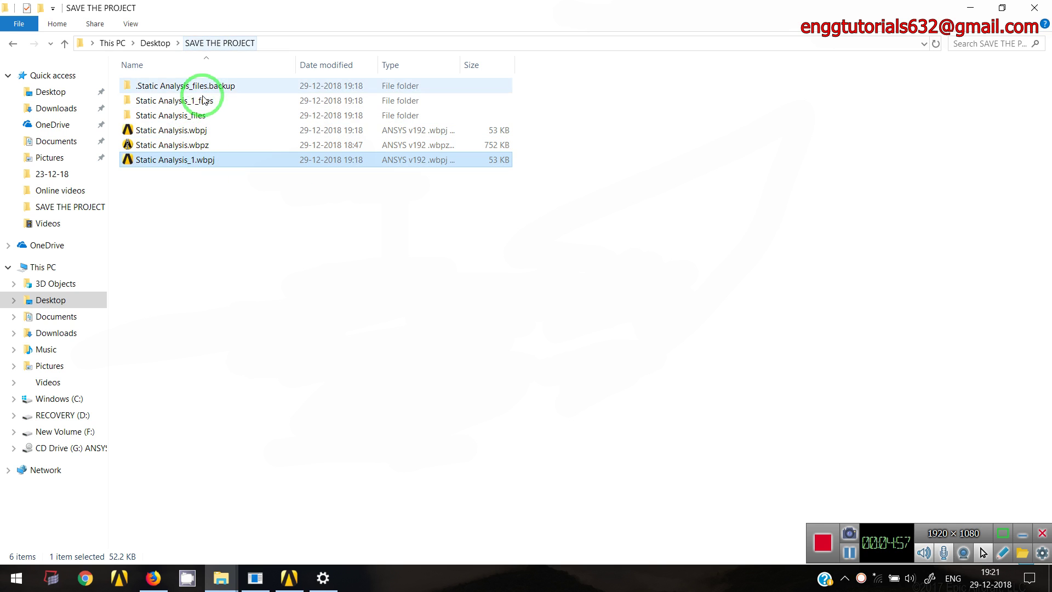
right_click(201, 114)
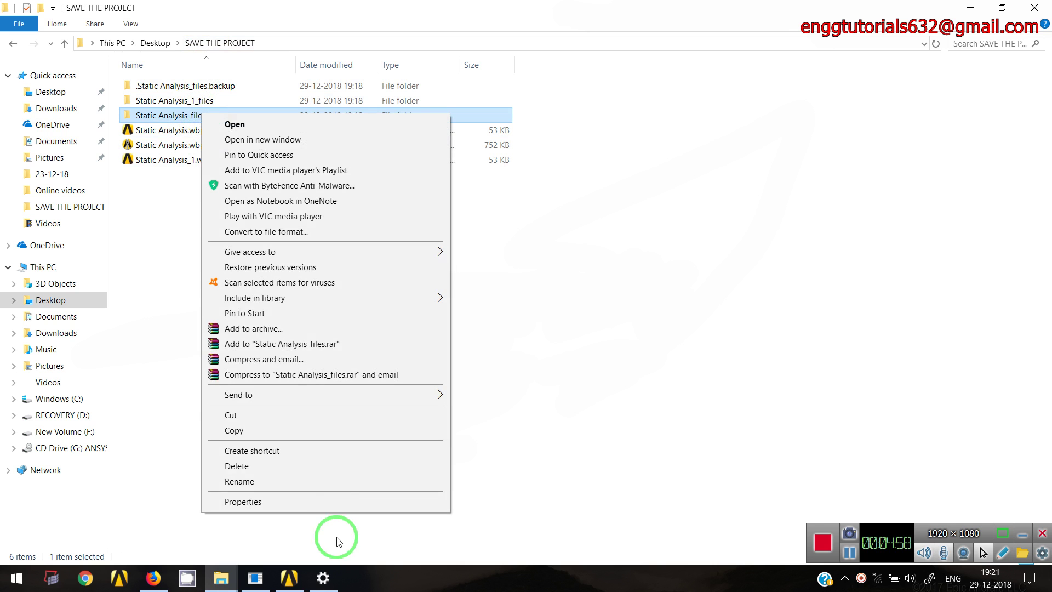
left_click(329, 501)
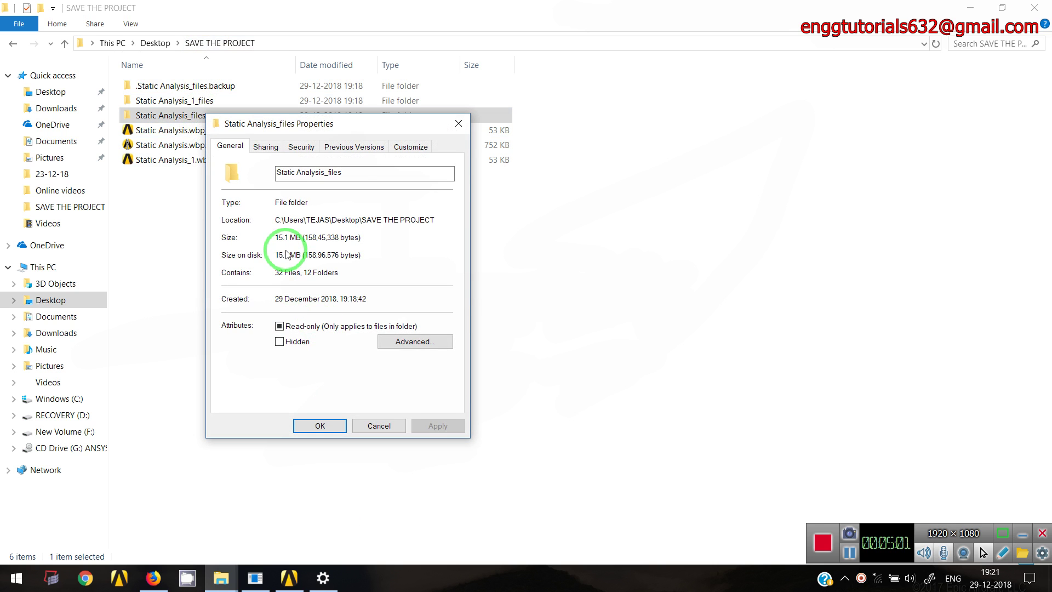
left_click(458, 123)
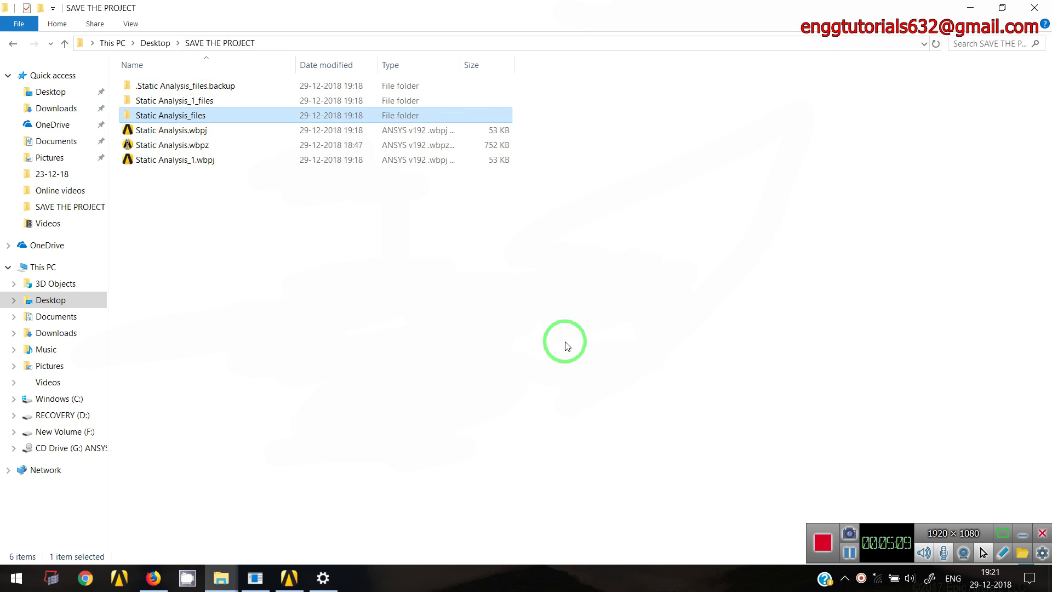
left_click(968, 9)
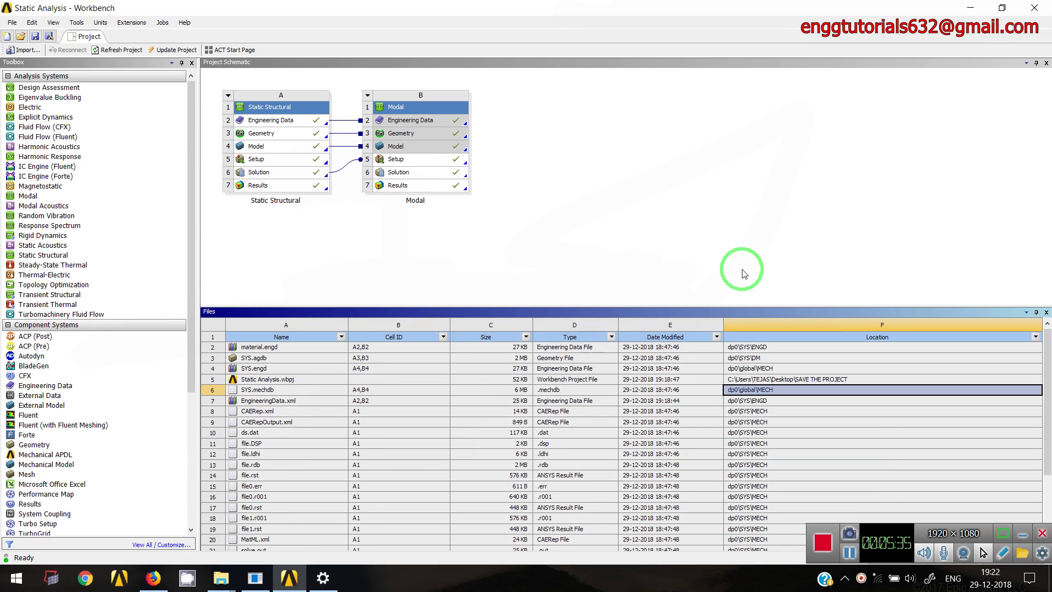
Archive the project to Static Analysis.wbpz, replacing the old archive, with results included
left_click(12, 22)
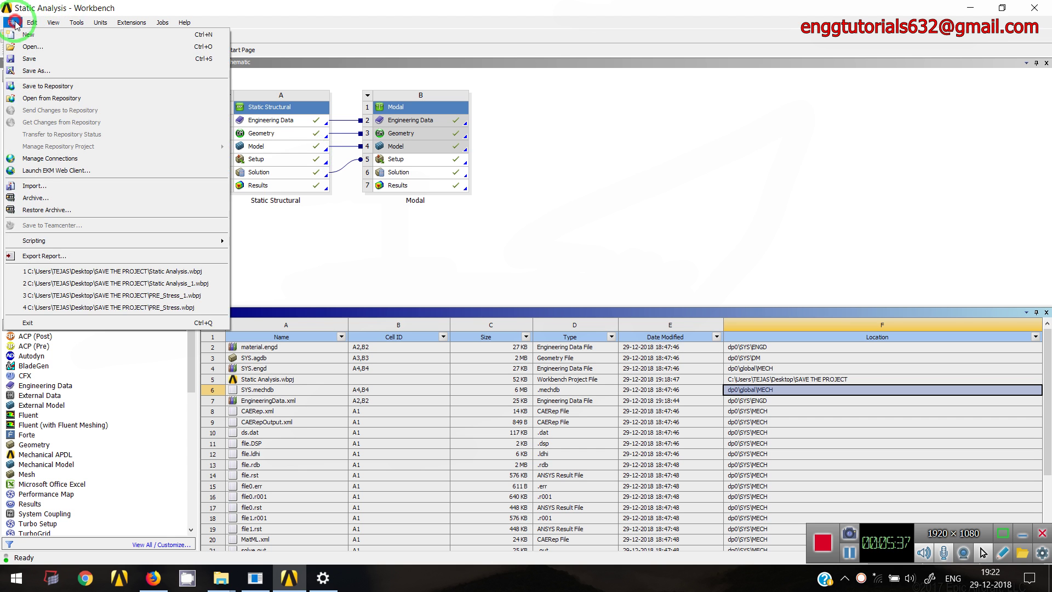
left_click(59, 202)
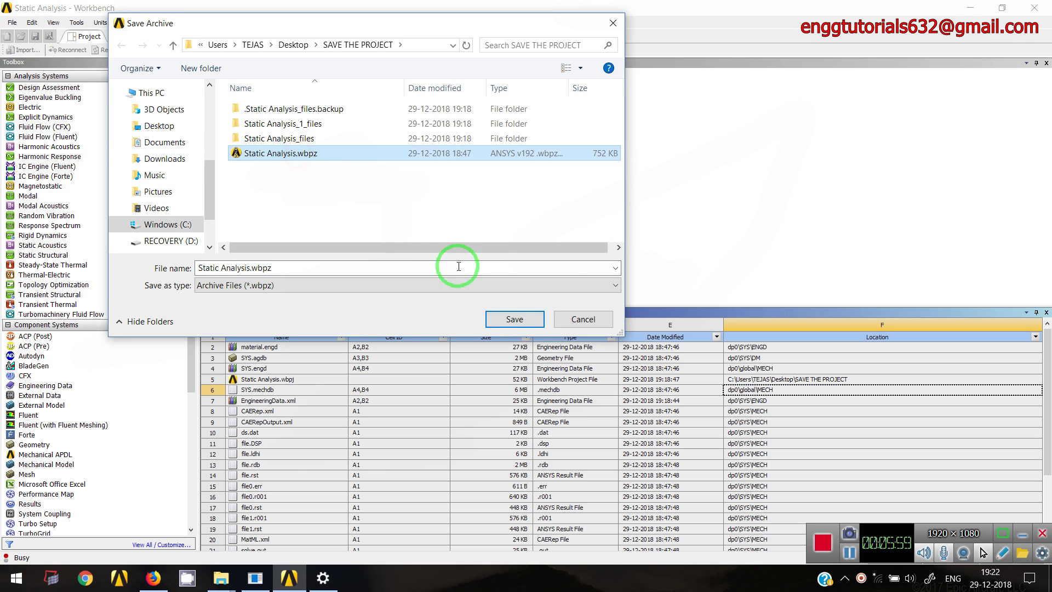
left_click(514, 318)
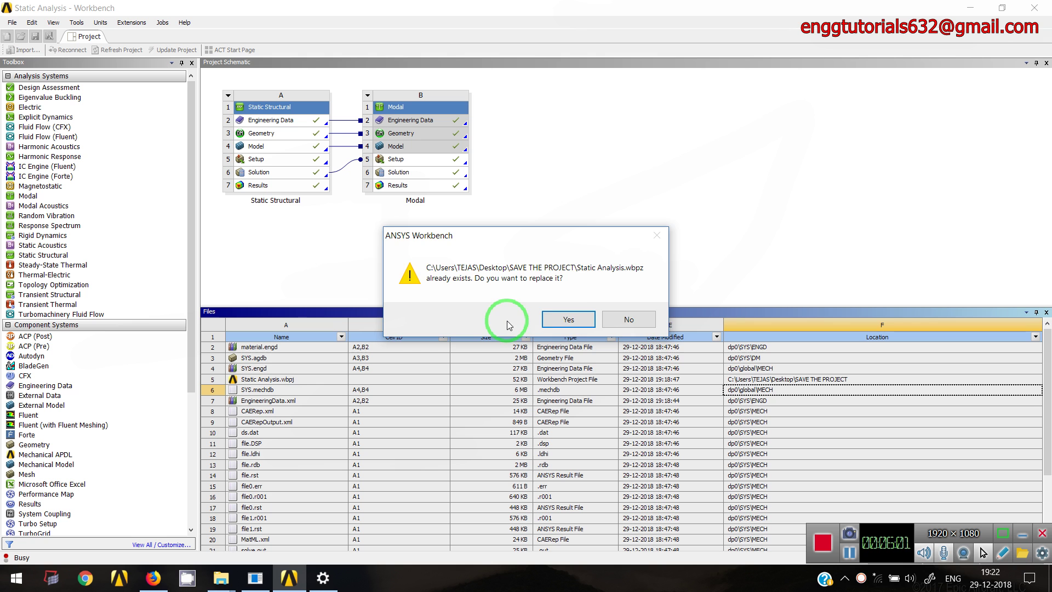
left_click(569, 318)
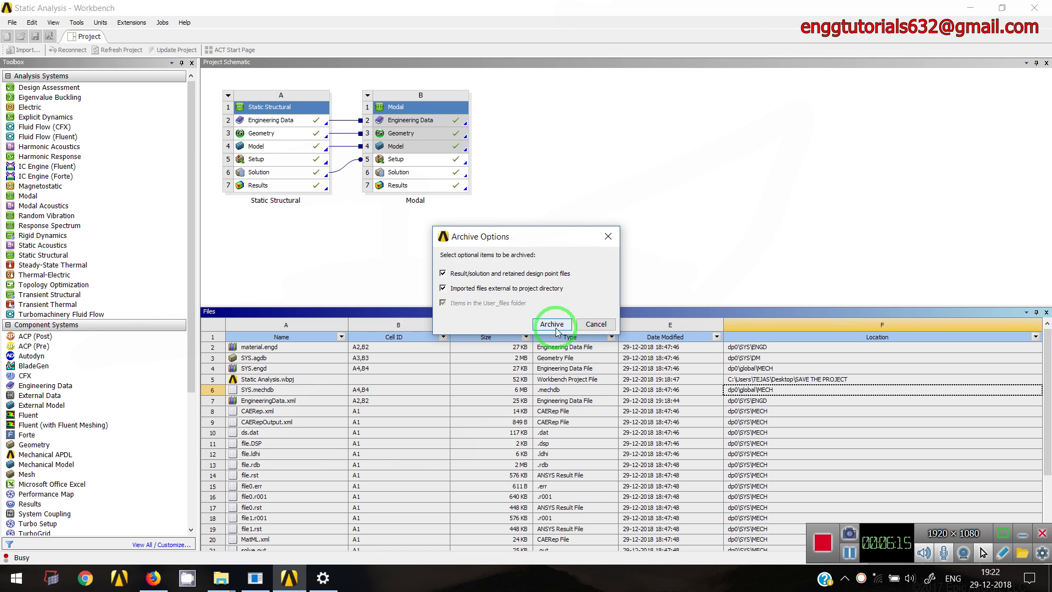
left_click(556, 329)
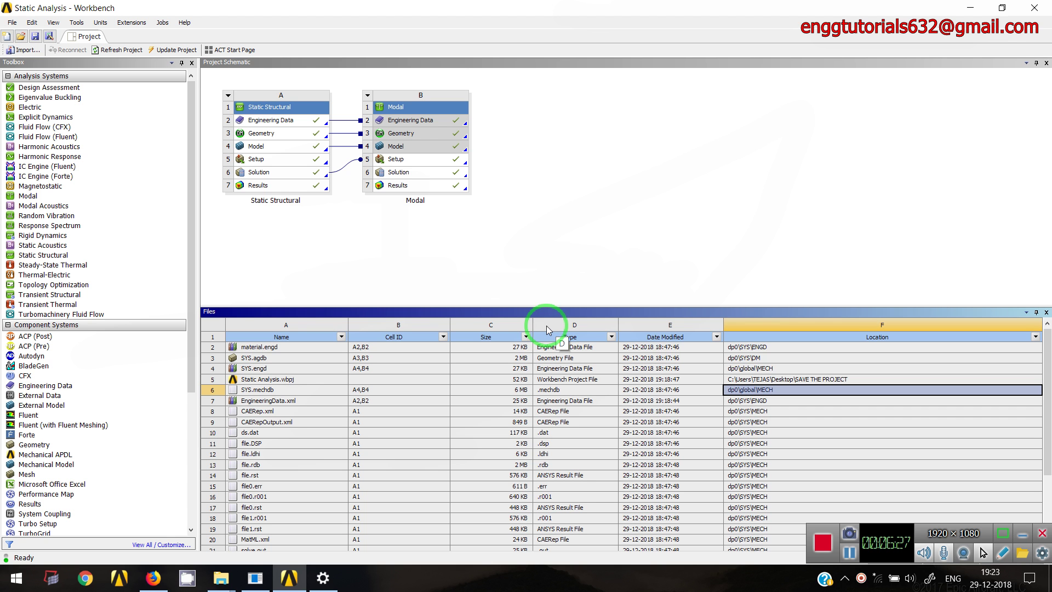
Create a new project and open Static Analysis.wbpz with File > Restore Archive
left_click(10, 34)
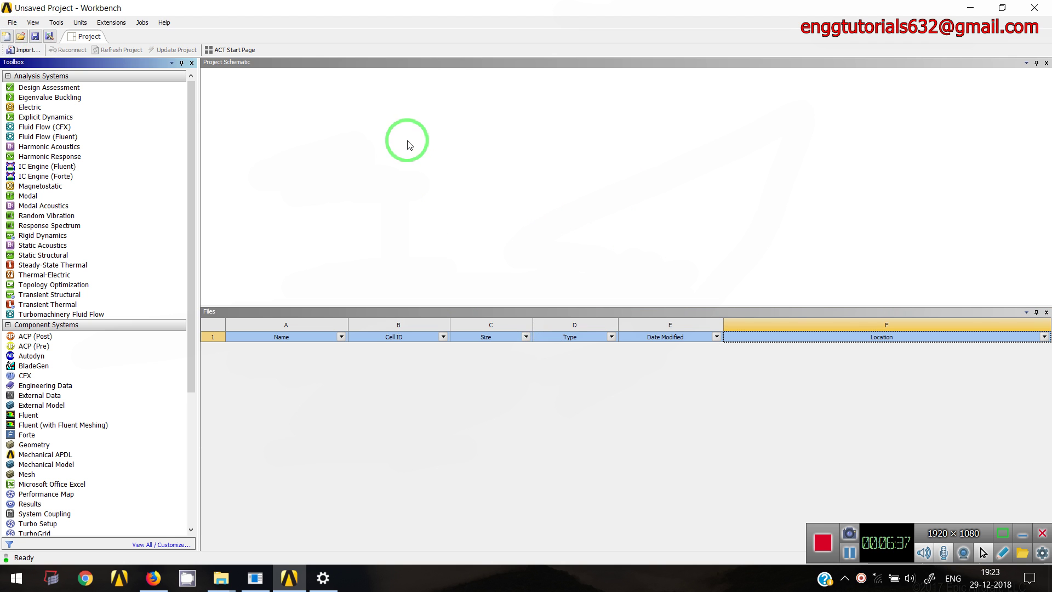
left_click(13, 22)
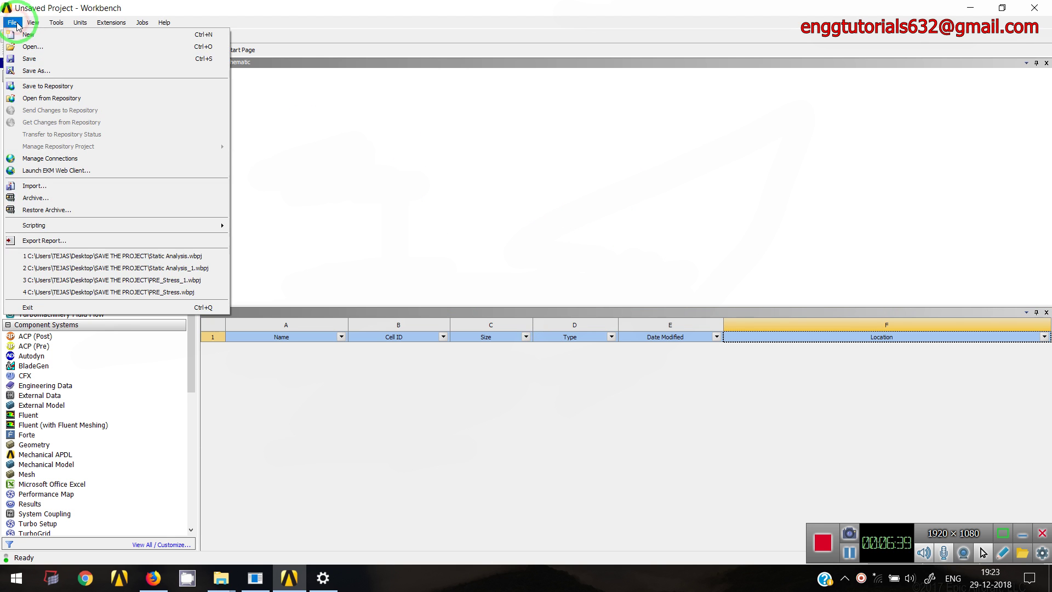
left_click(57, 210)
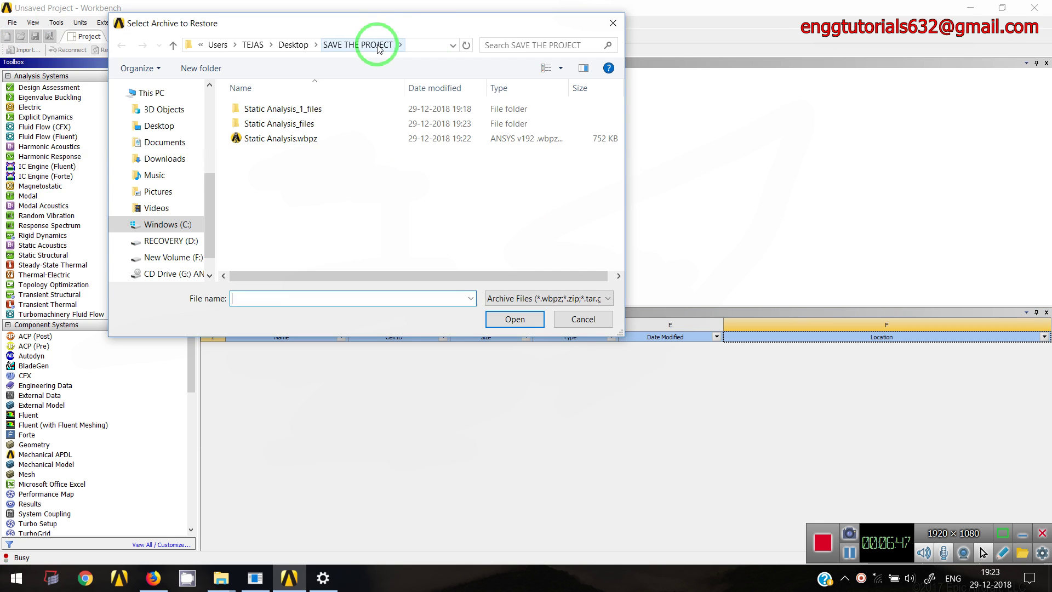
left_click(318, 141)
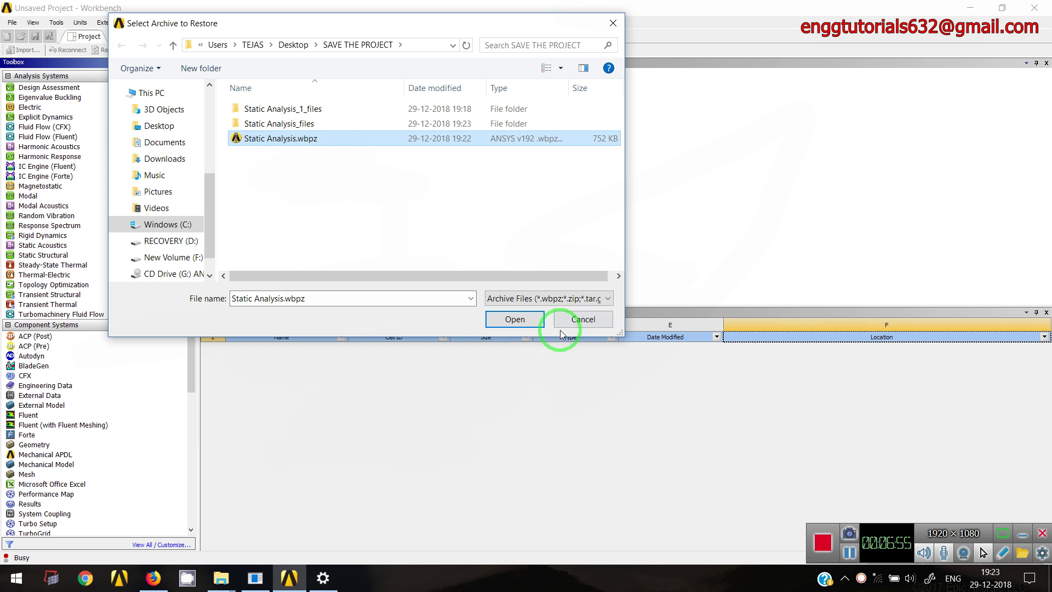
left_click(520, 319)
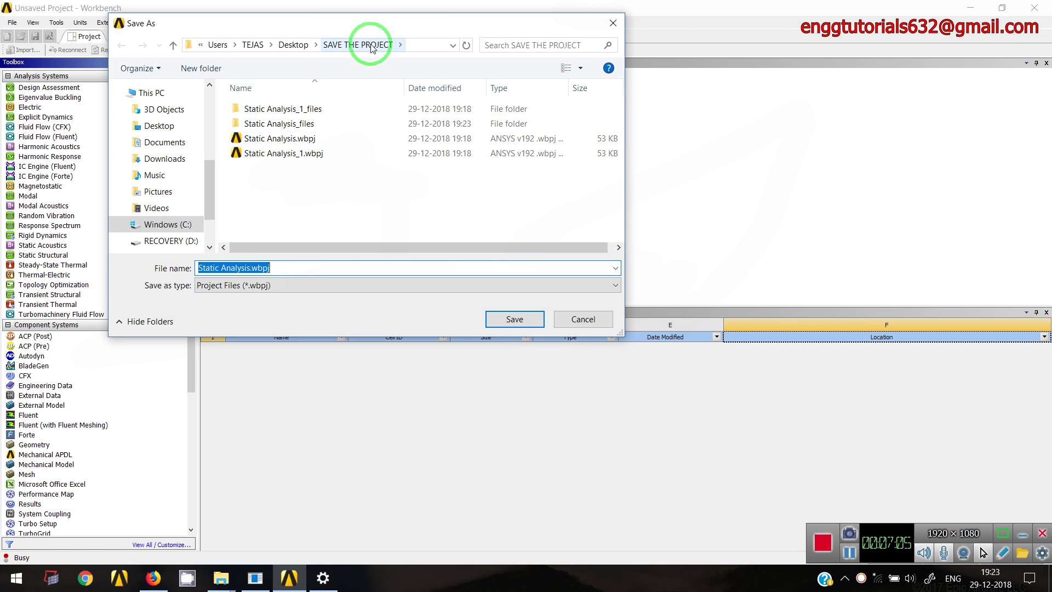
Name the restored project Static Analysis_1.wbpj and confirm overwriting the existing file
left_click(250, 268)
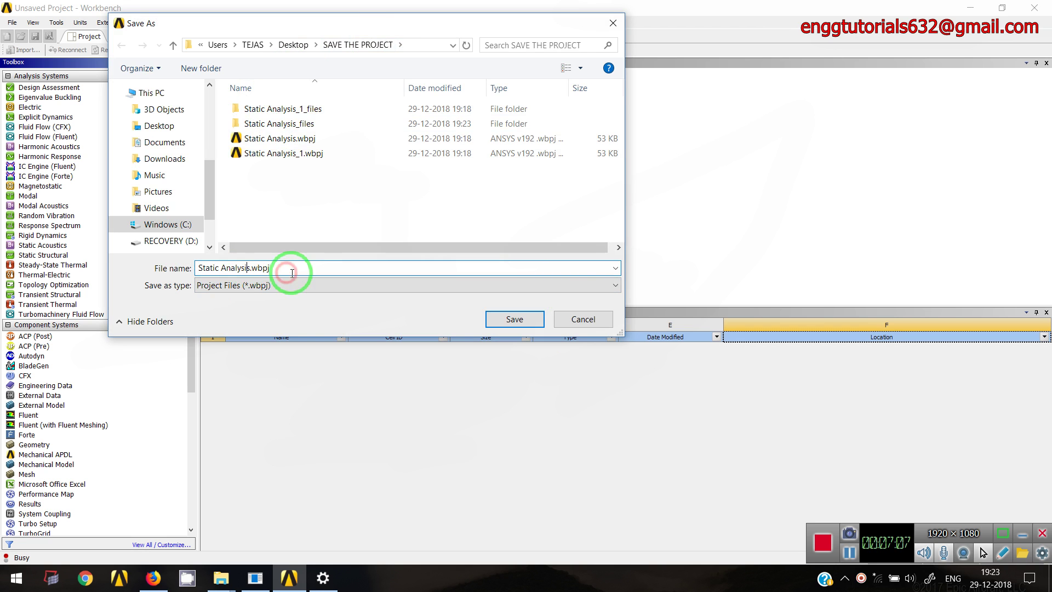
type("_1")
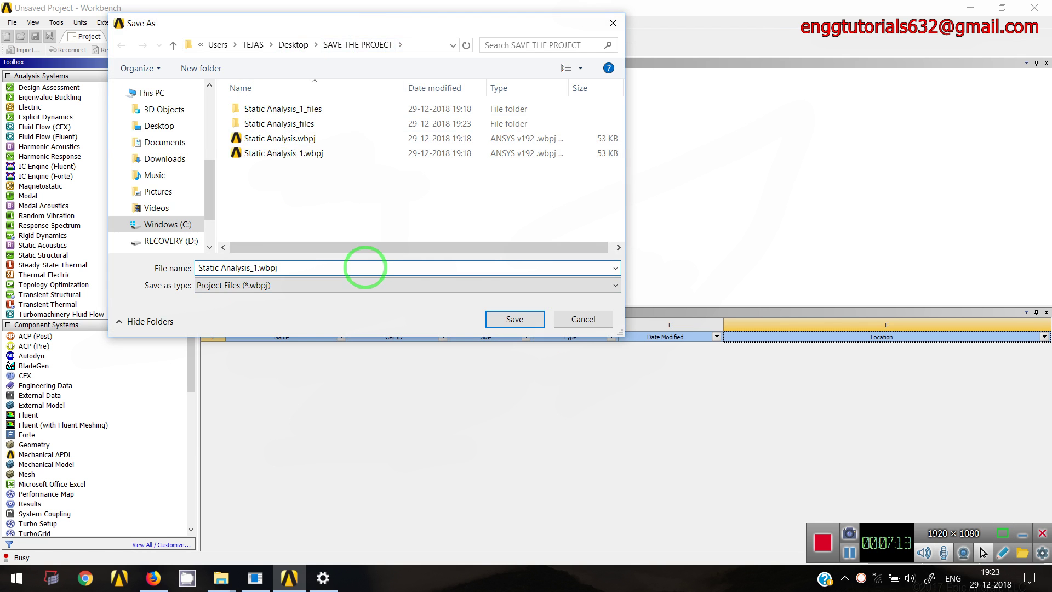
left_click(520, 323)
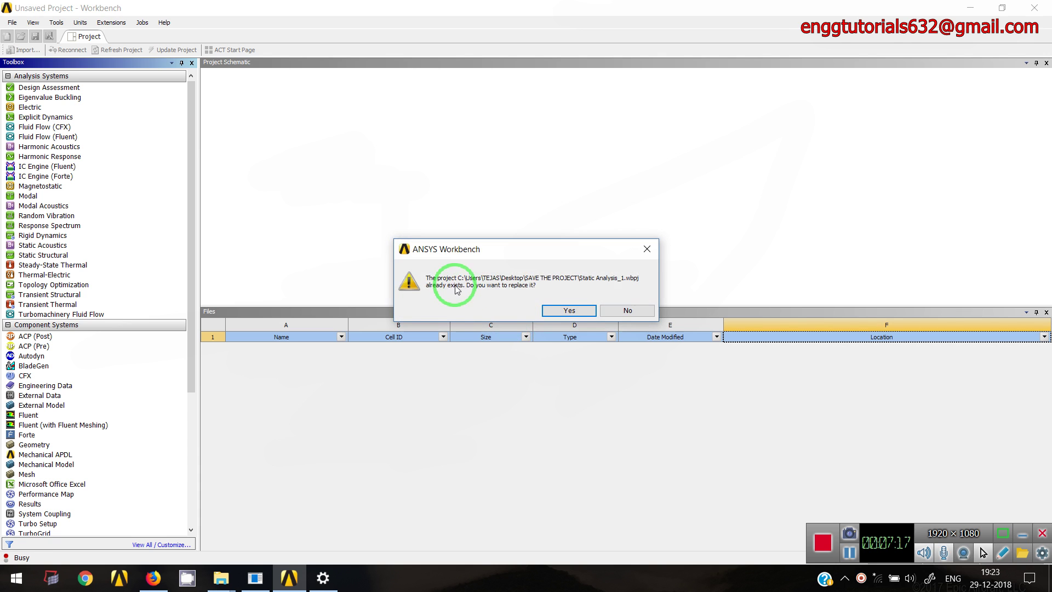
left_click(566, 308)
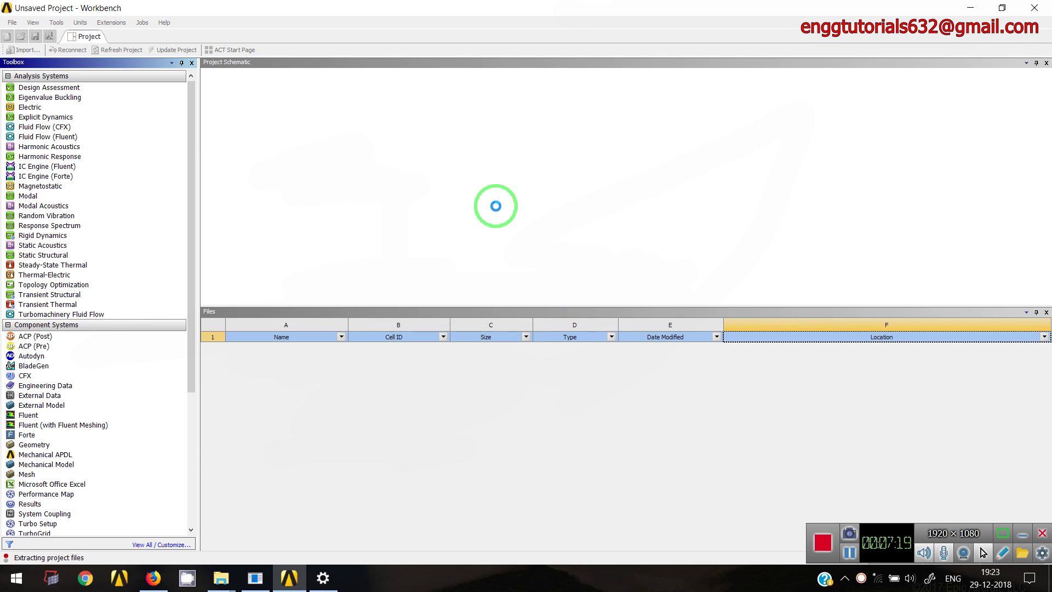